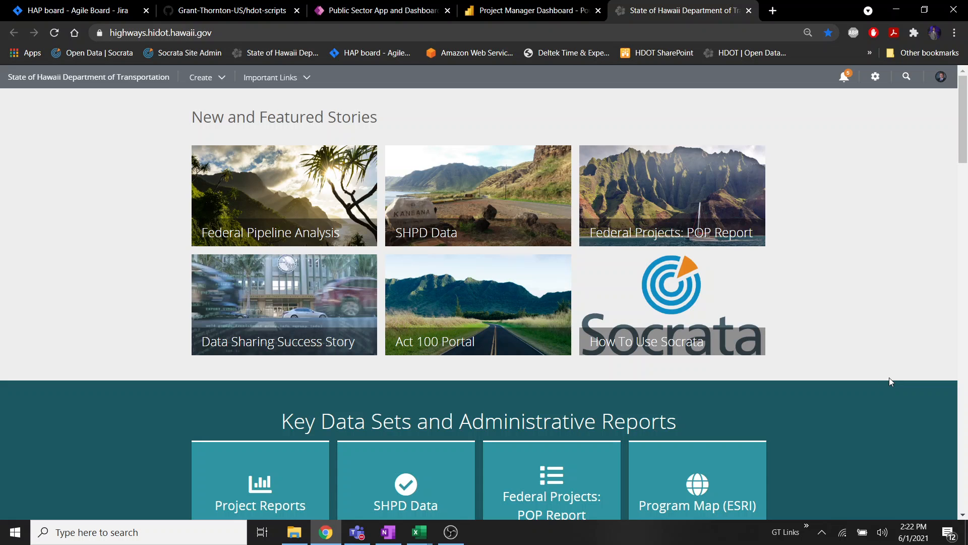
# Open the HWY-V Portal from the branch portals and bring up its MCSAP HWYAC Query Story in a new browser tab
pyautogui.scroll(-14, 830, 399)
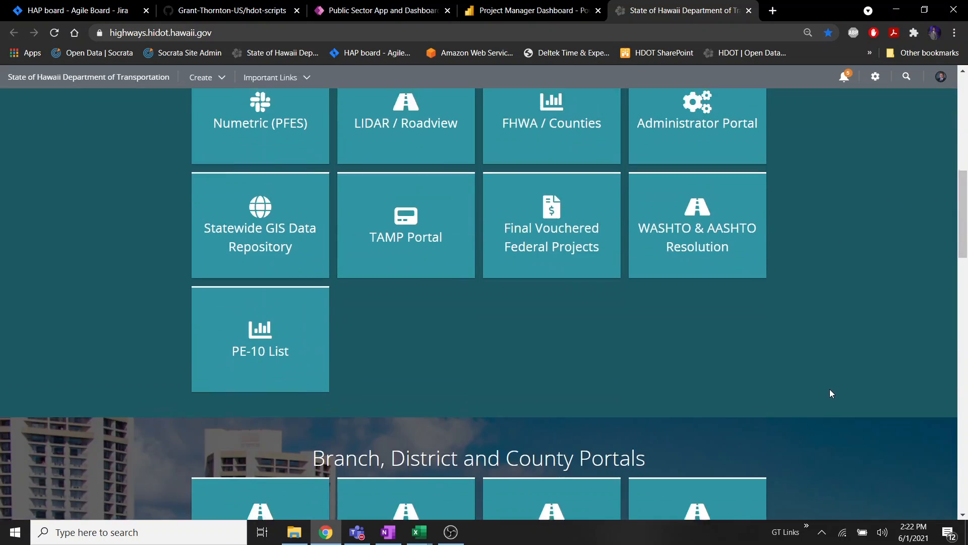
pyautogui.scroll(-9, 825, 378)
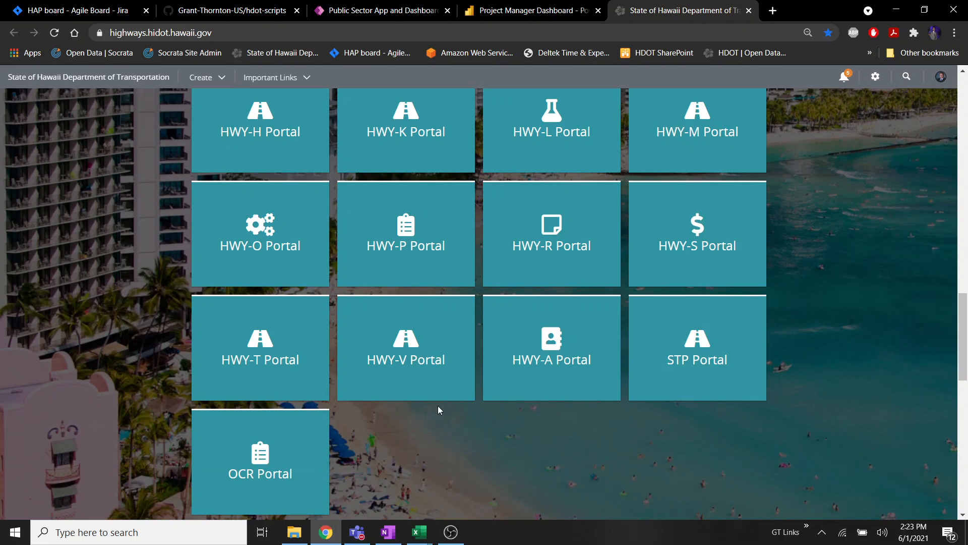
pyautogui.click(429, 387)
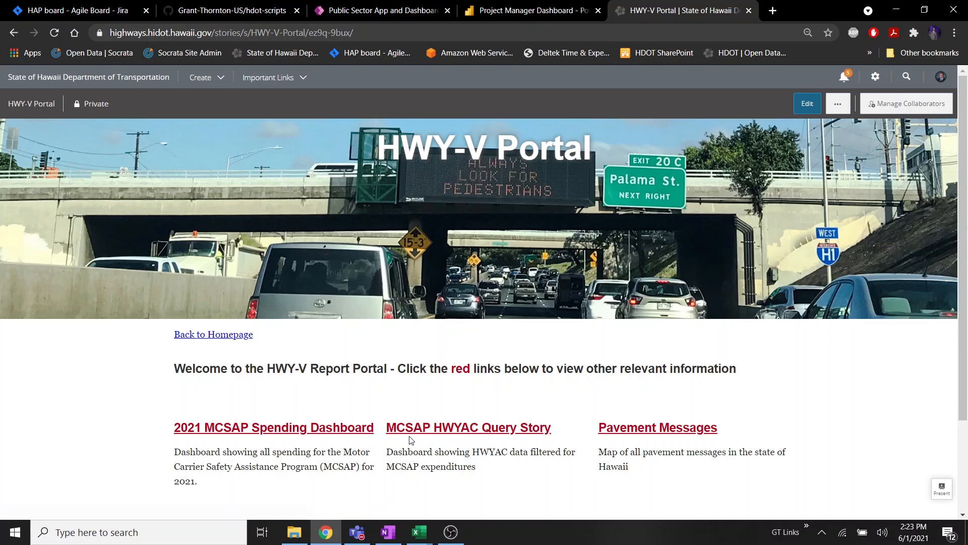
pyautogui.keyDown('ctrl'); pyautogui.click(443, 431); pyautogui.keyUp('ctrl')
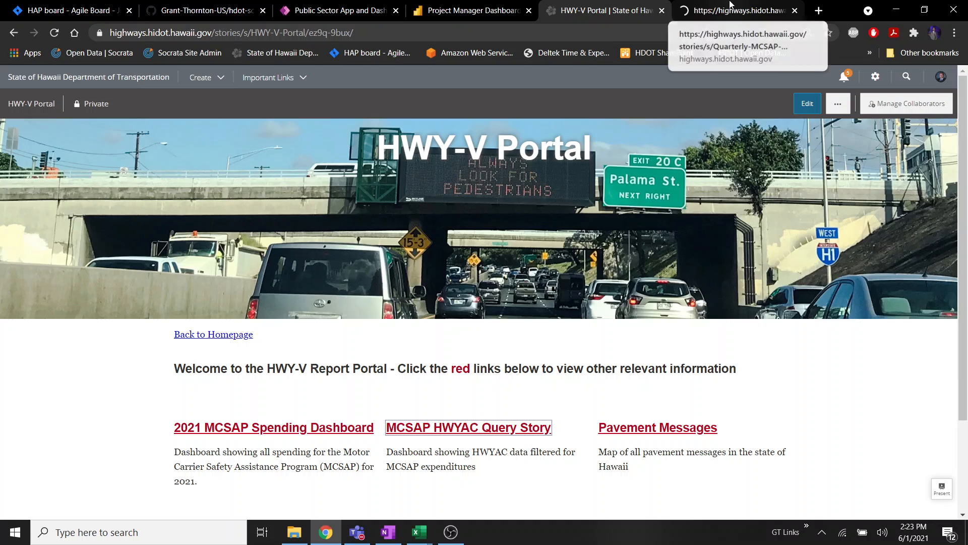
pyautogui.click(729, 5)
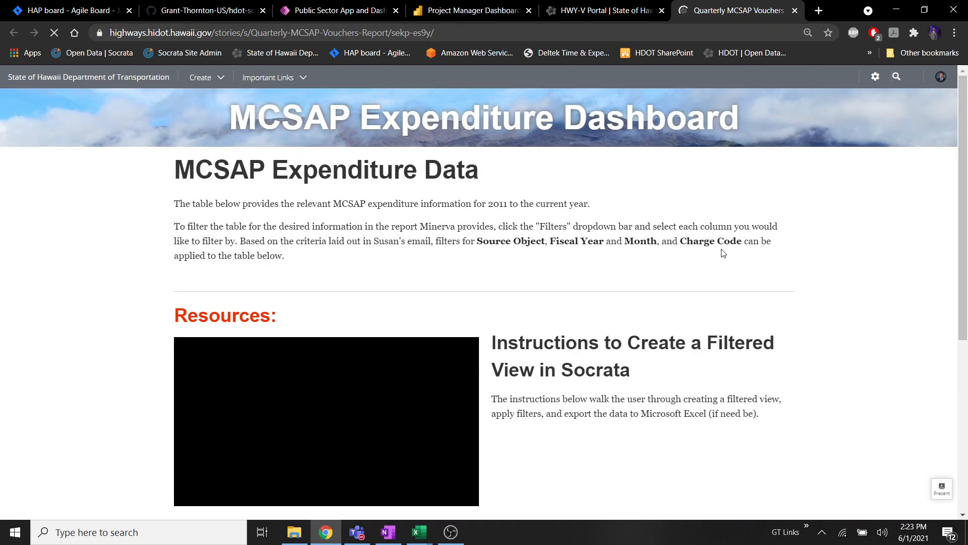
# Examine the MCSAP Expenditure Data table, its filter row and its record range
pyautogui.scroll(-3, 624, 290)
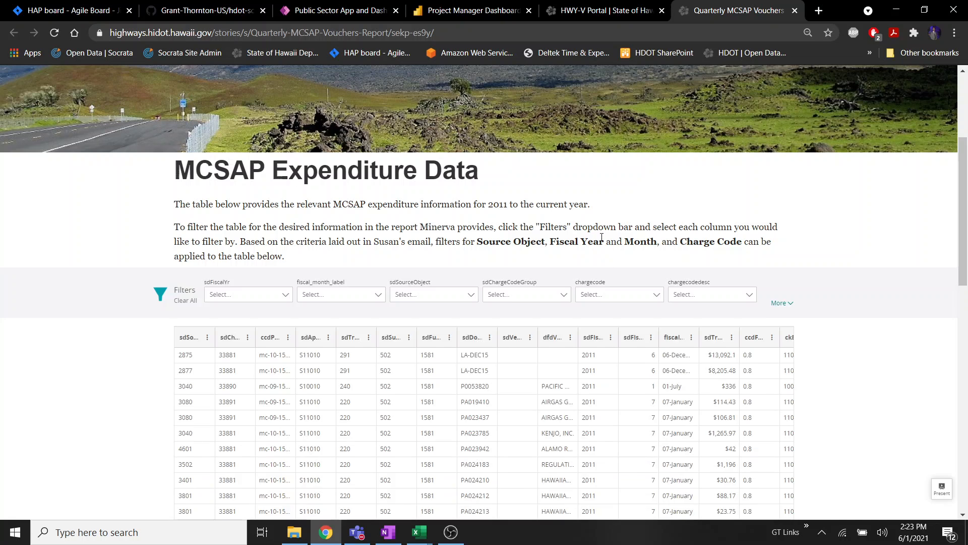
pyautogui.scroll(-1, 832, 259)
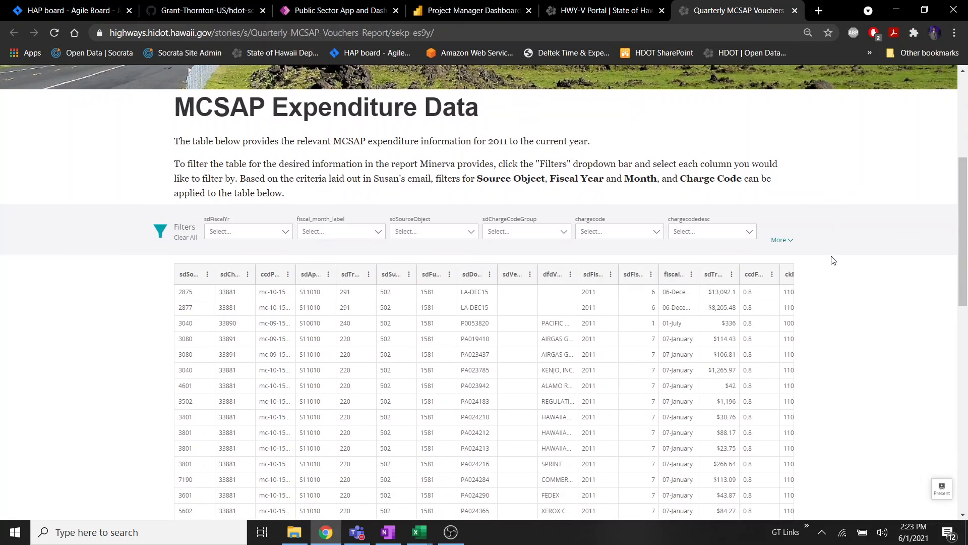
pyautogui.scroll(-2, 837, 257)
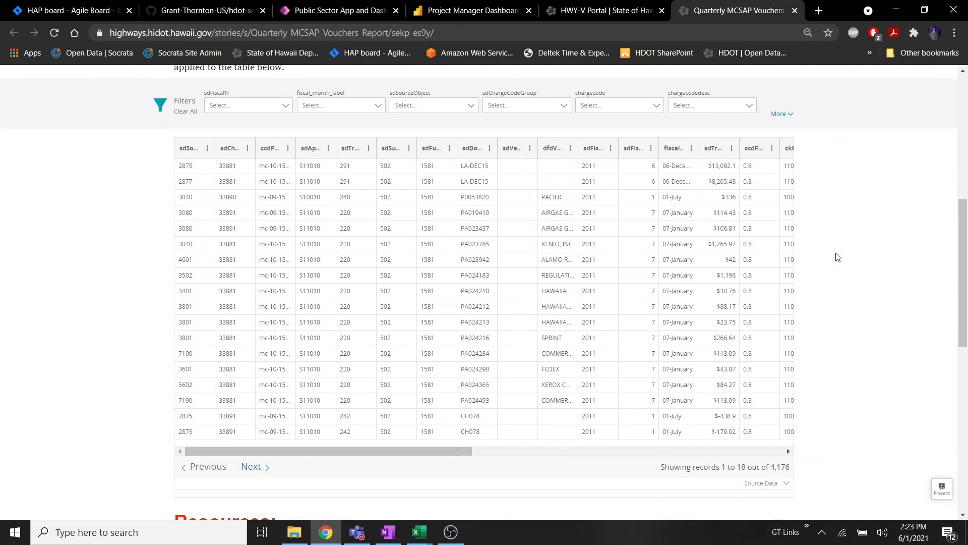
pyautogui.scroll(-1, 838, 257)
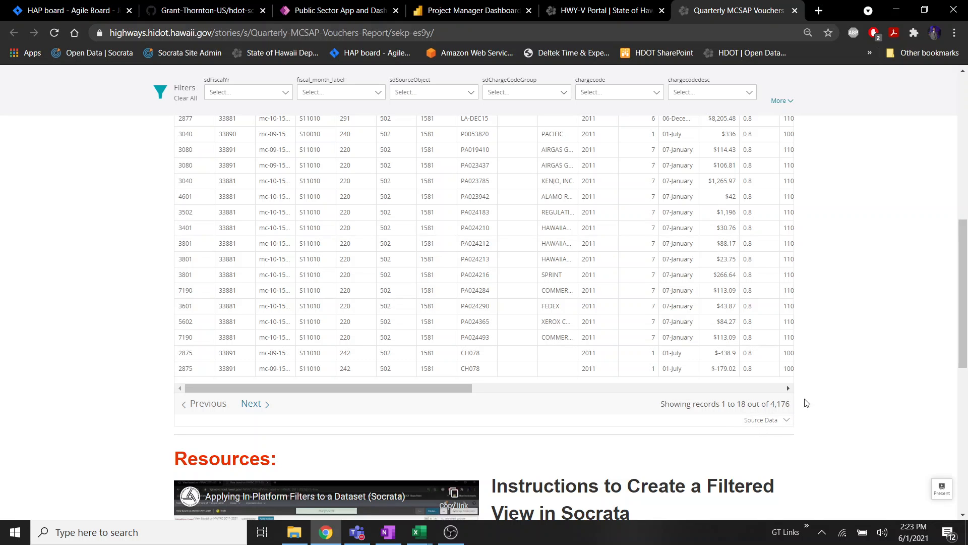
pyautogui.scroll(1, 856, 324)
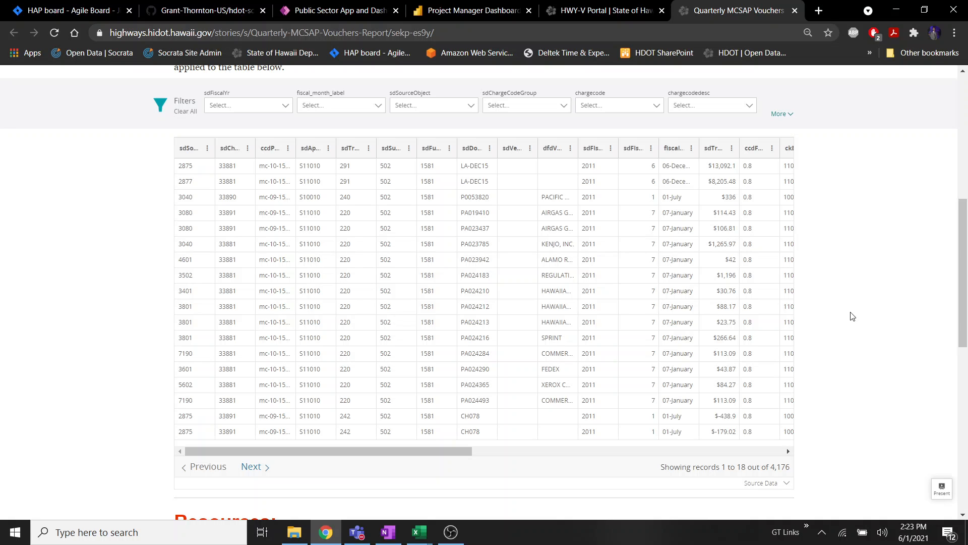
pyautogui.scroll(1, 852, 316)
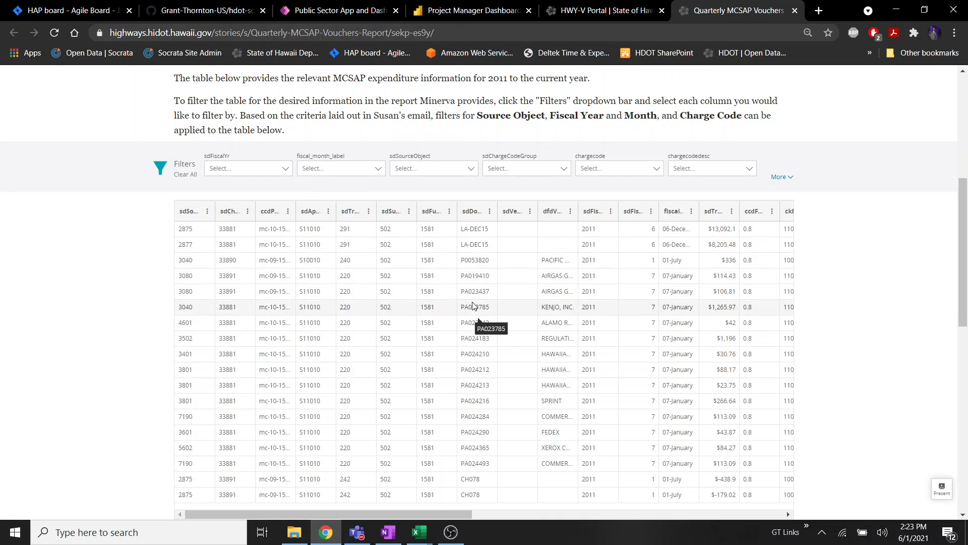
pyautogui.scroll(-2, 796, 388)
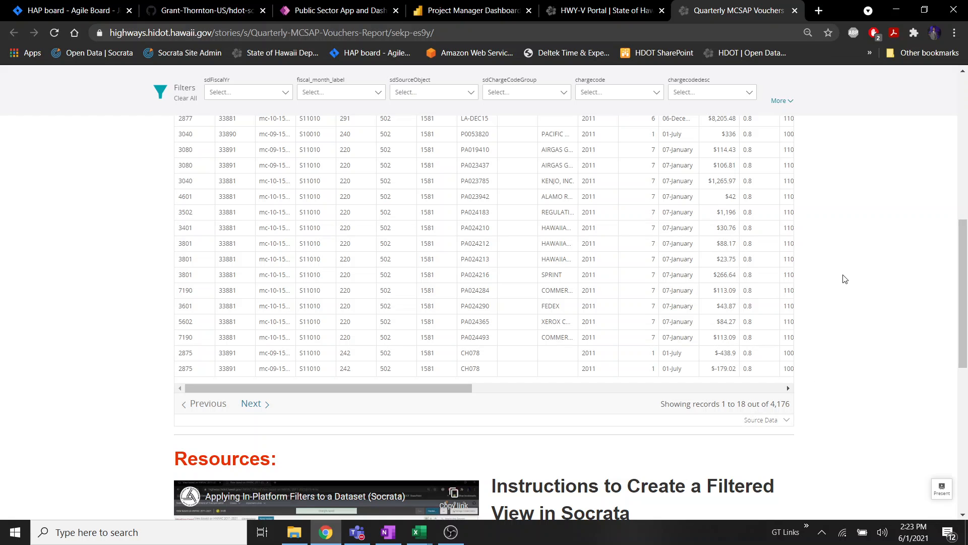
pyautogui.scroll(1, 843, 277)
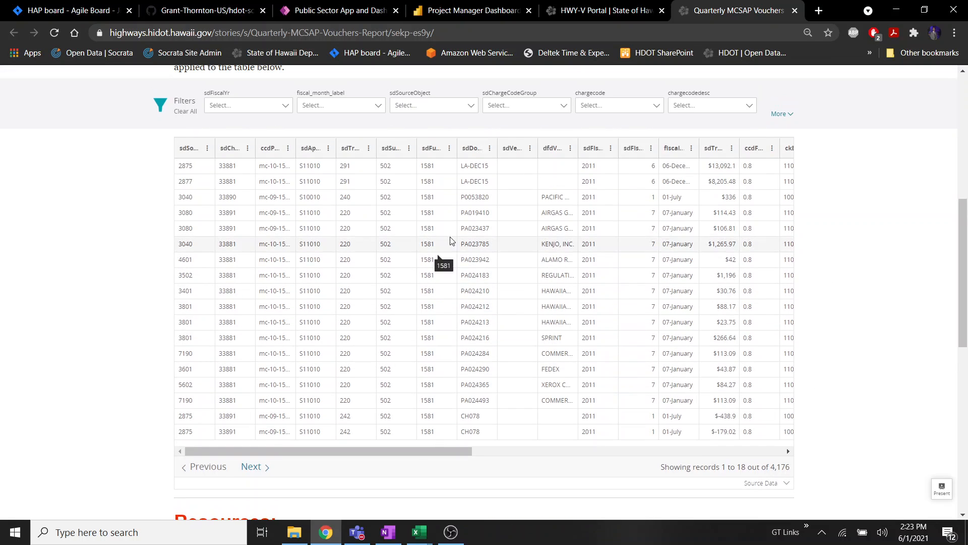
pyautogui.scroll(1, 348, 328)
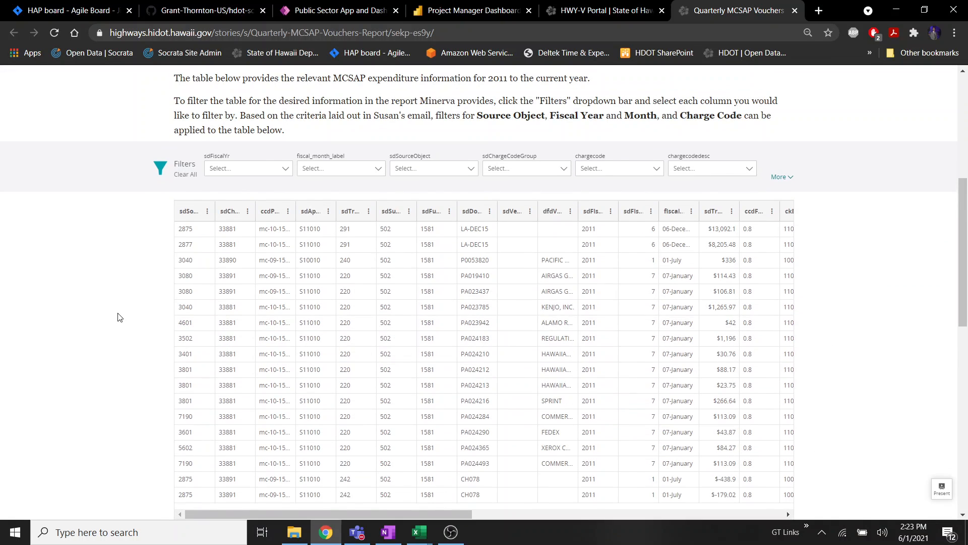
# Filter the MCSAP expenditure table to sdFiscalYr 2020 and check the filtered records
pyautogui.click(286, 169)
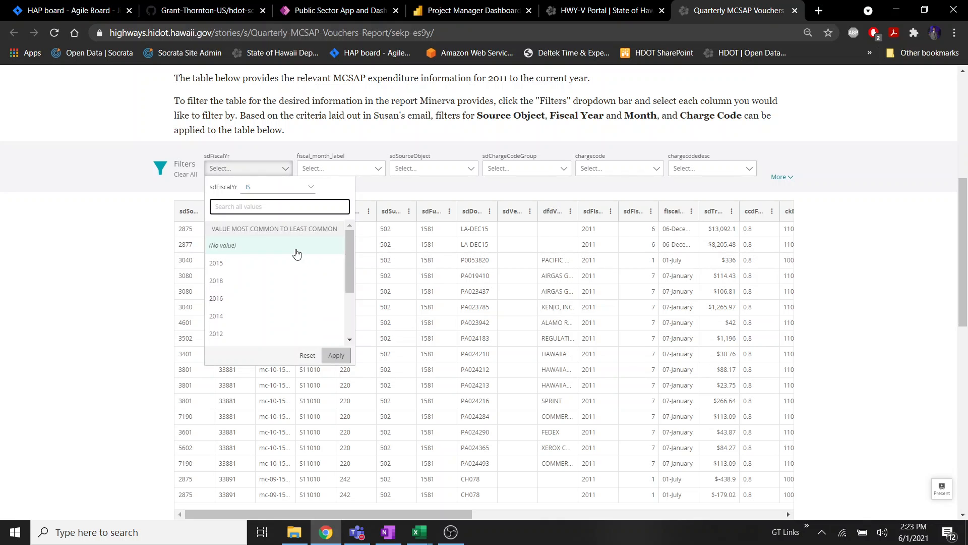
pyautogui.scroll(-3, 311, 281)
pyautogui.click(280, 336)
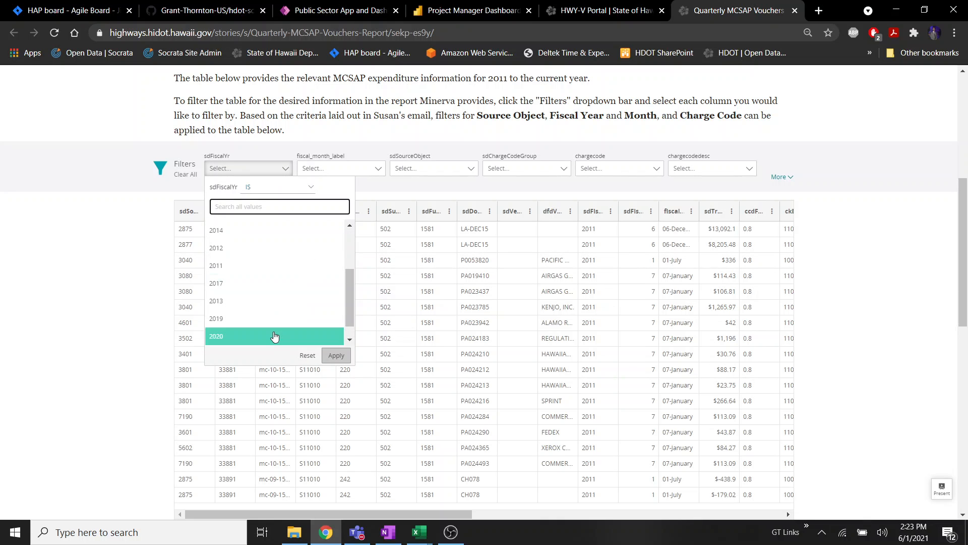
pyautogui.click(336, 355)
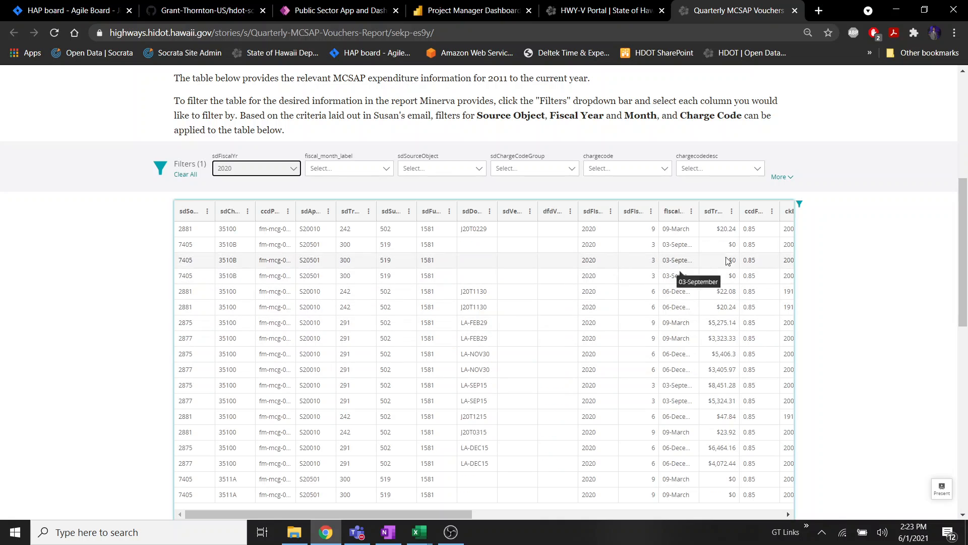
pyautogui.scroll(-1, 783, 238)
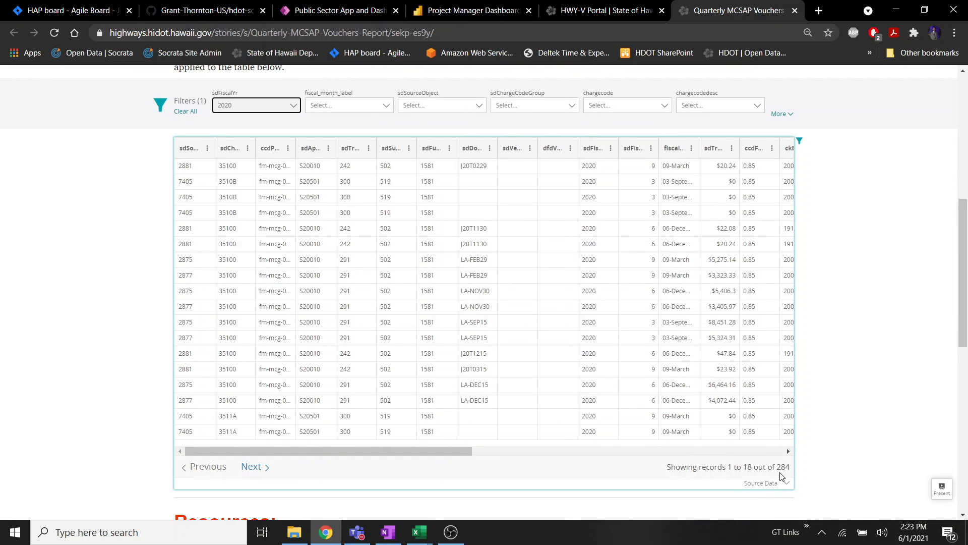
pyautogui.scroll(1, 562, 264)
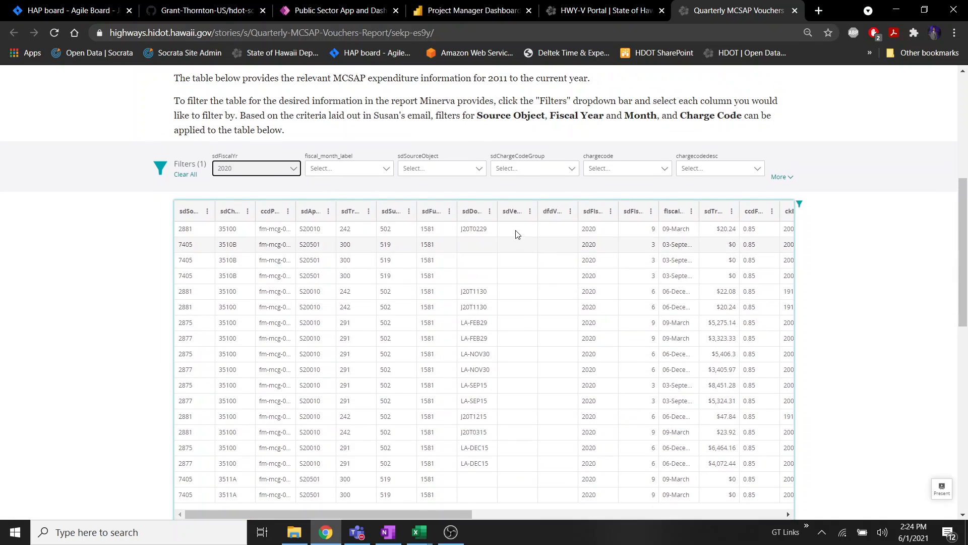
# Filter the expenditure table further to fiscal_month_label 12-June and review the remaining records
pyautogui.click(379, 173)
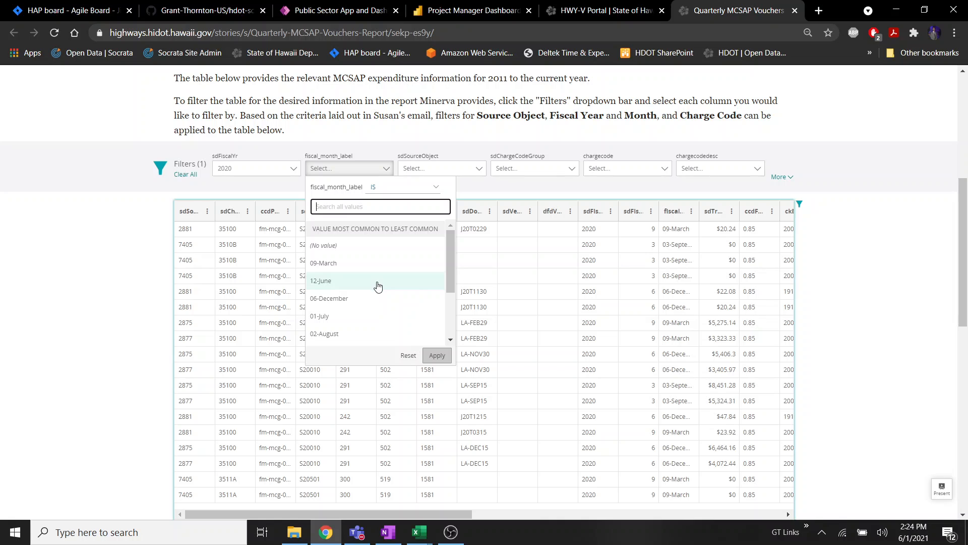
pyautogui.click(378, 286)
pyautogui.click(437, 355)
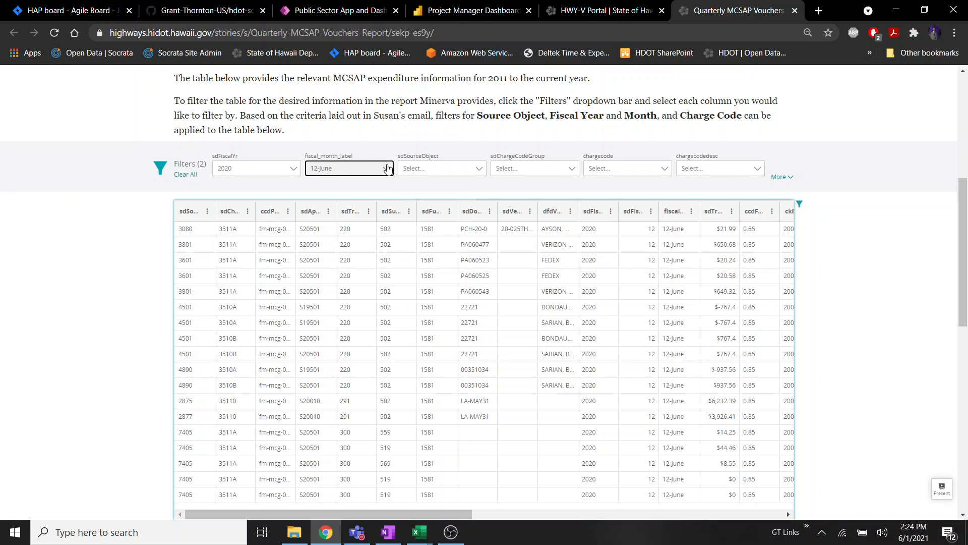
pyautogui.scroll(-1, 916, 254)
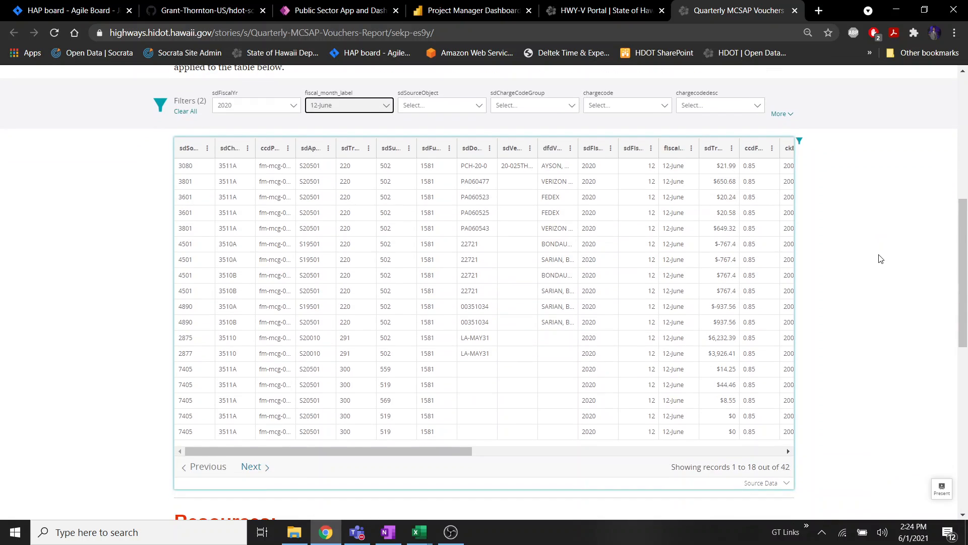
pyautogui.scroll(1, 857, 303)
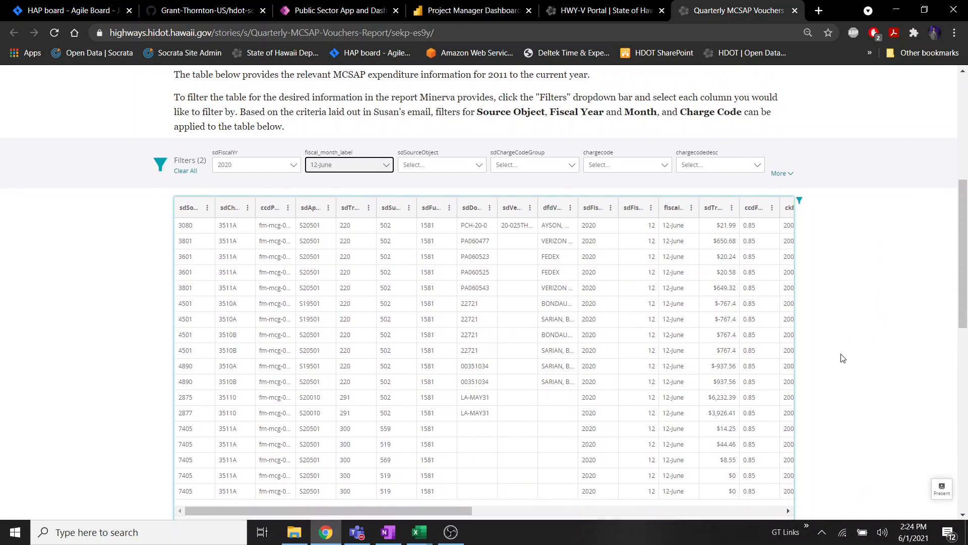
pyautogui.scroll(-1, 847, 370)
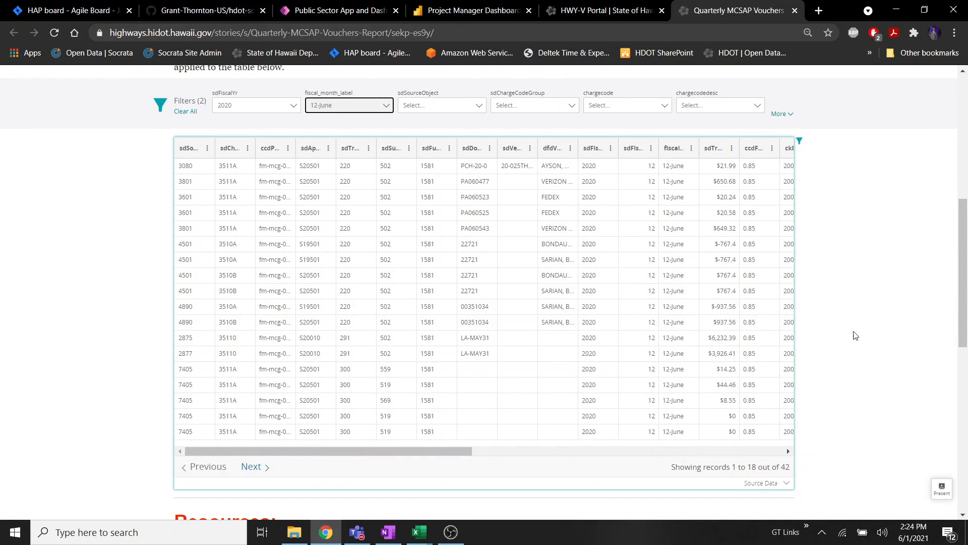
pyautogui.scroll(1, 833, 298)
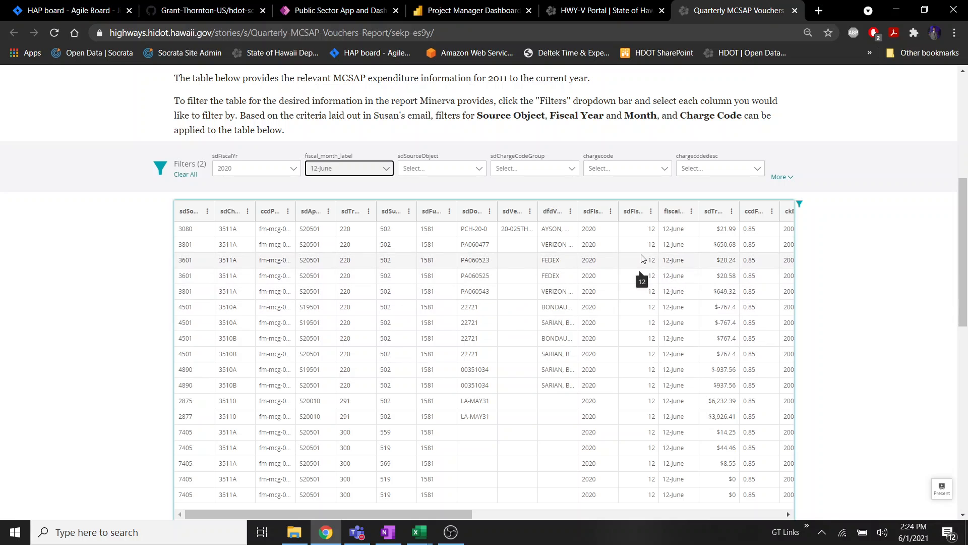
# Look through the values offered by the sdSourceObject and sdChargeCodeGroup filters without applying any
pyautogui.click(482, 169)
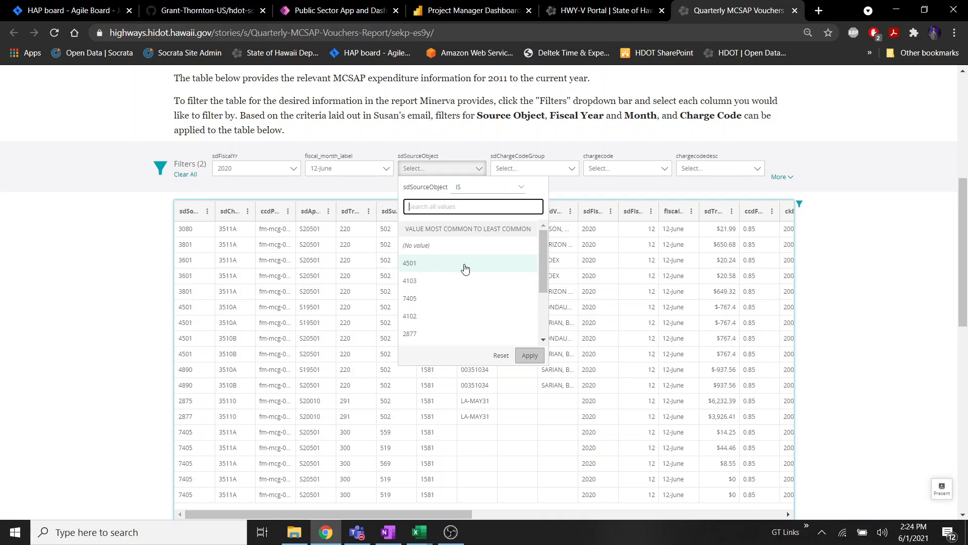
pyautogui.click(564, 171)
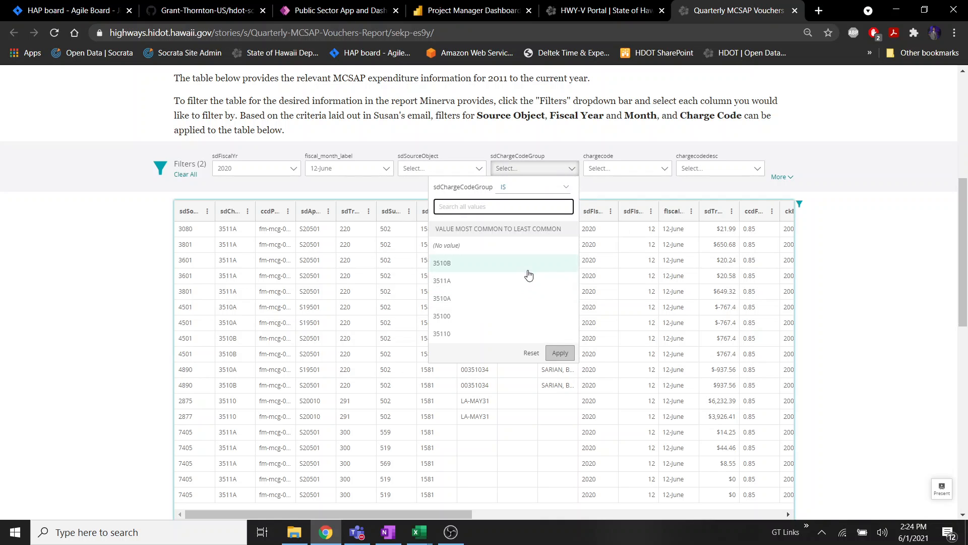
pyautogui.click(594, 192)
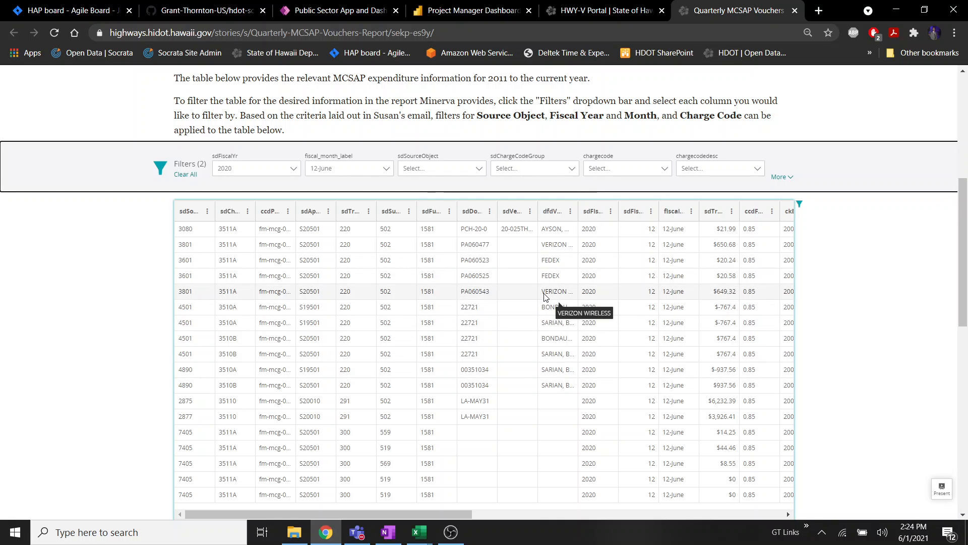
# Download only the filtered rows of the table's source data in CSV format
pyautogui.scroll(-3, 543, 296)
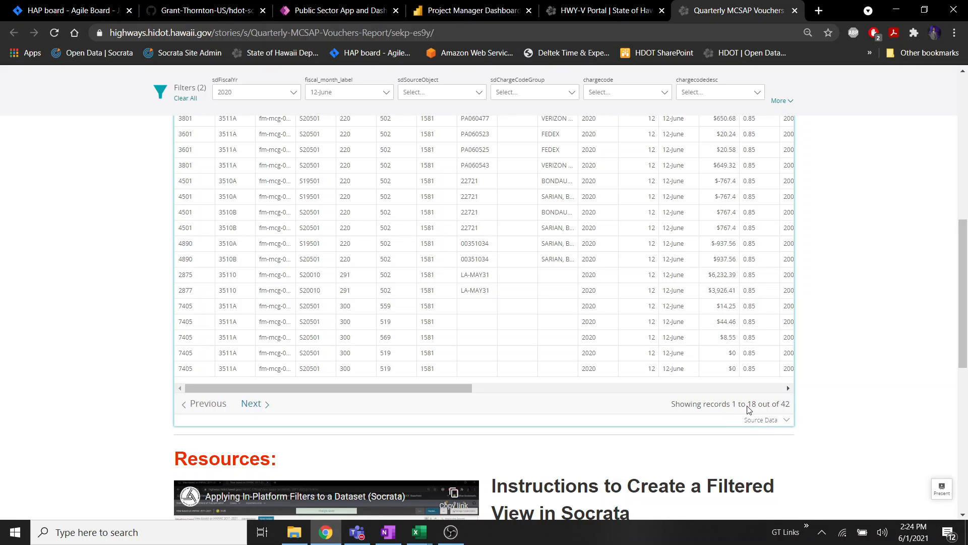
pyautogui.click(789, 422)
pyautogui.click(774, 436)
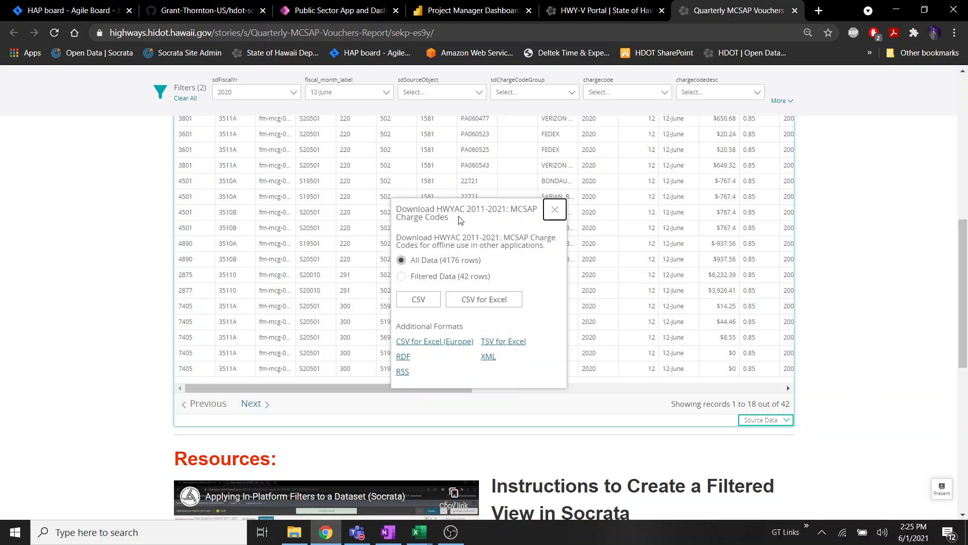
pyautogui.moveTo(450, 217); pyautogui.dragTo(438, 210)
pyautogui.click(448, 237)
pyautogui.click(442, 279)
pyautogui.click(425, 302)
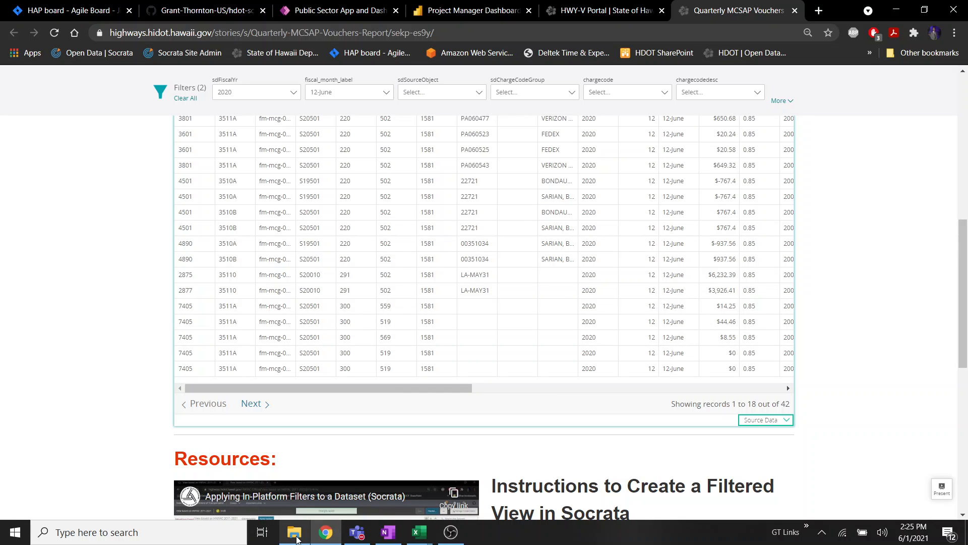
# Open the downloaded HWYAC_2011-2021__MCSAP_Charge_Codes.csv from the Downloads folder in Excel and select a fiscal year cell
pyautogui.click(295, 536)
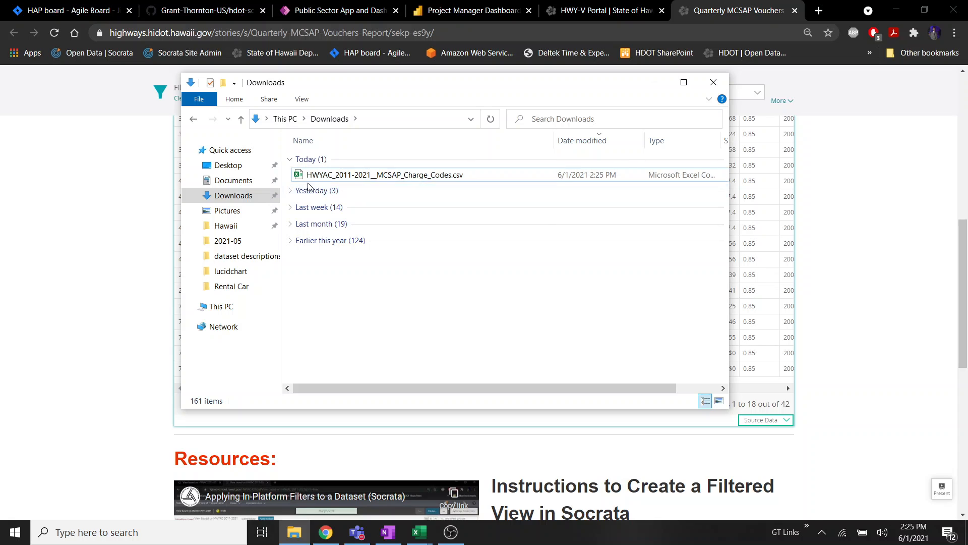
pyautogui.moveTo(364, 181)
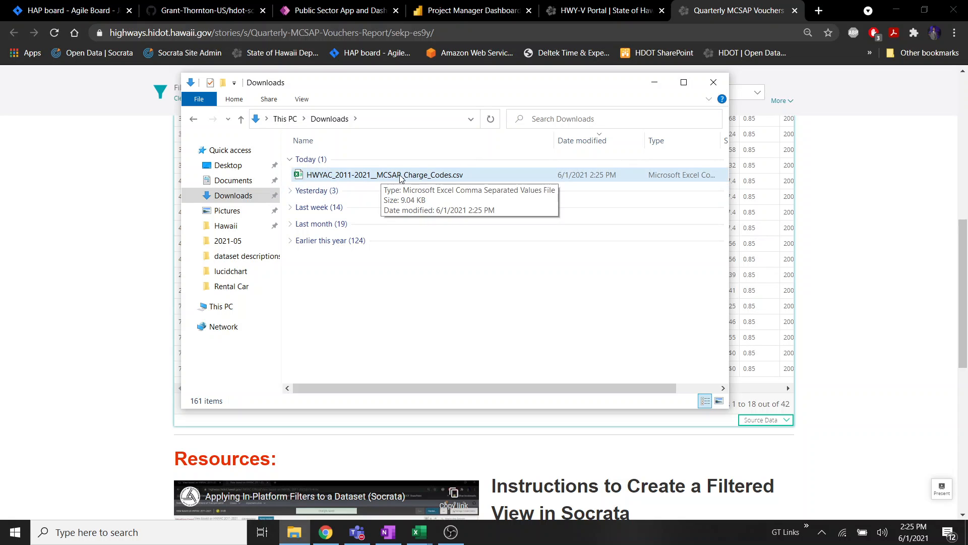
pyautogui.doubleClick(452, 174)
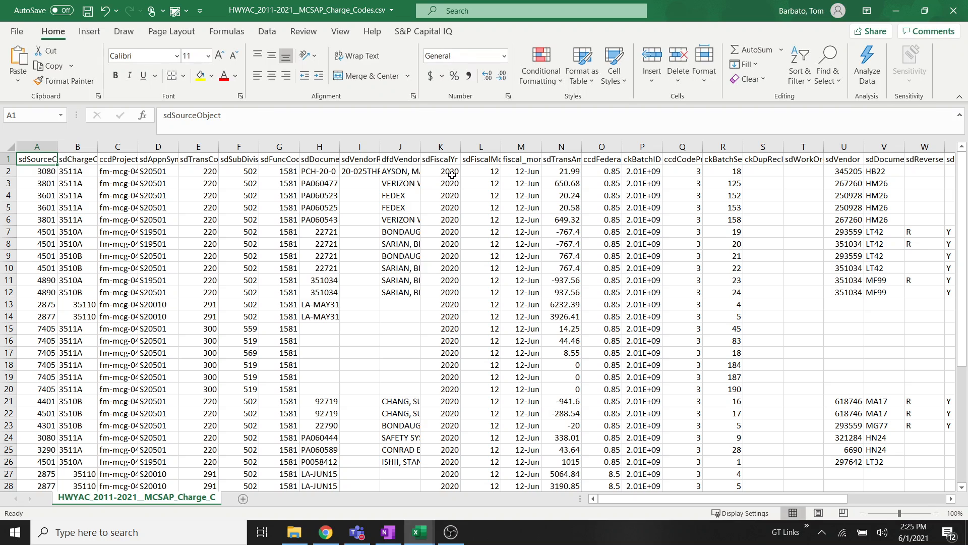
pyautogui.click(452, 217)
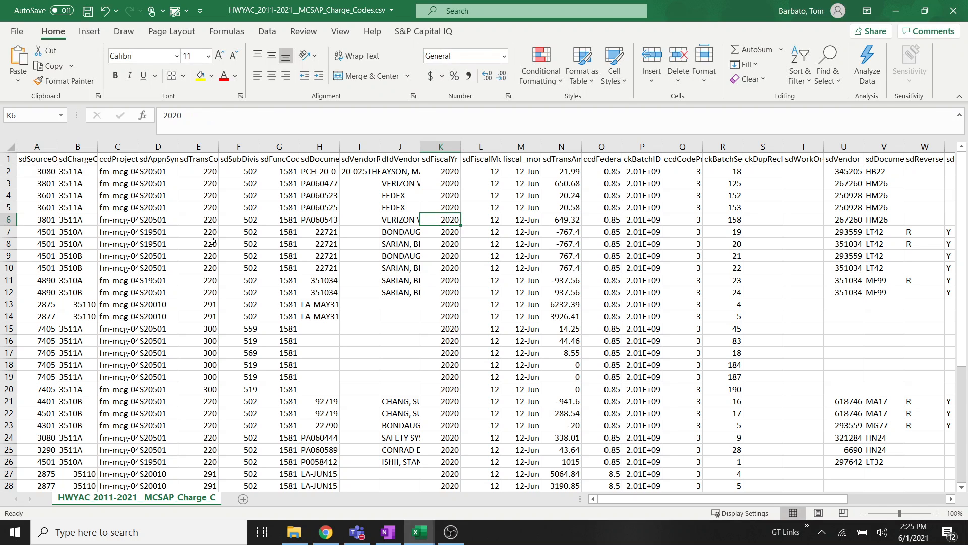
# Select the sdSourceObject values from A2 down to the last record and check how many rows were exported
pyautogui.scroll(-1, 285, 256)
pyautogui.scroll(-2, 286, 255)
pyautogui.scroll(3, 285, 255)
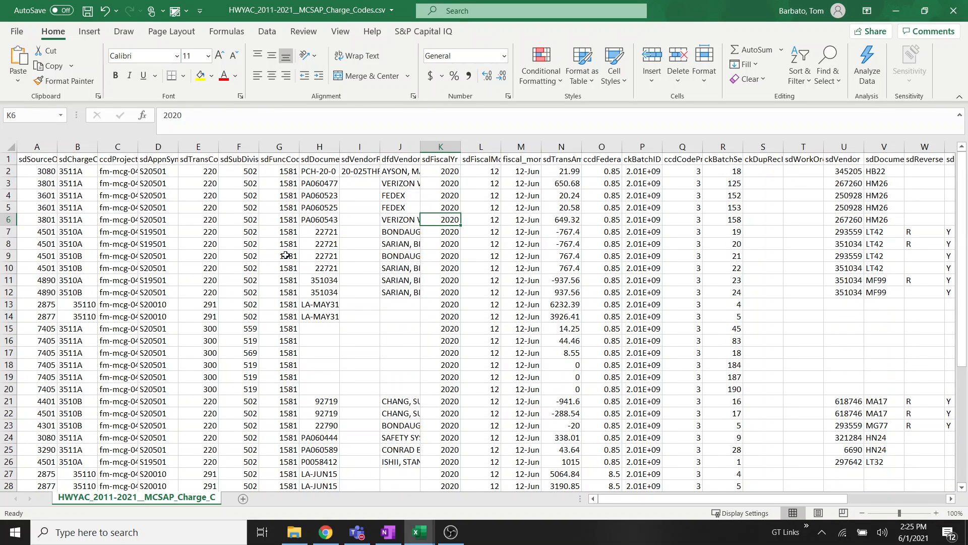
pyautogui.click(40, 173)
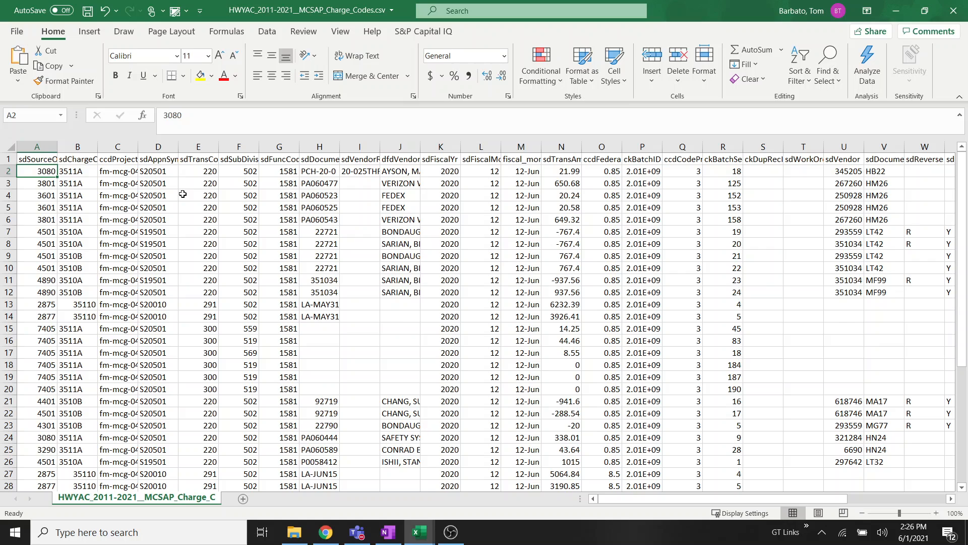
pyautogui.hotkey('ctrl', 'shift', 'Down')
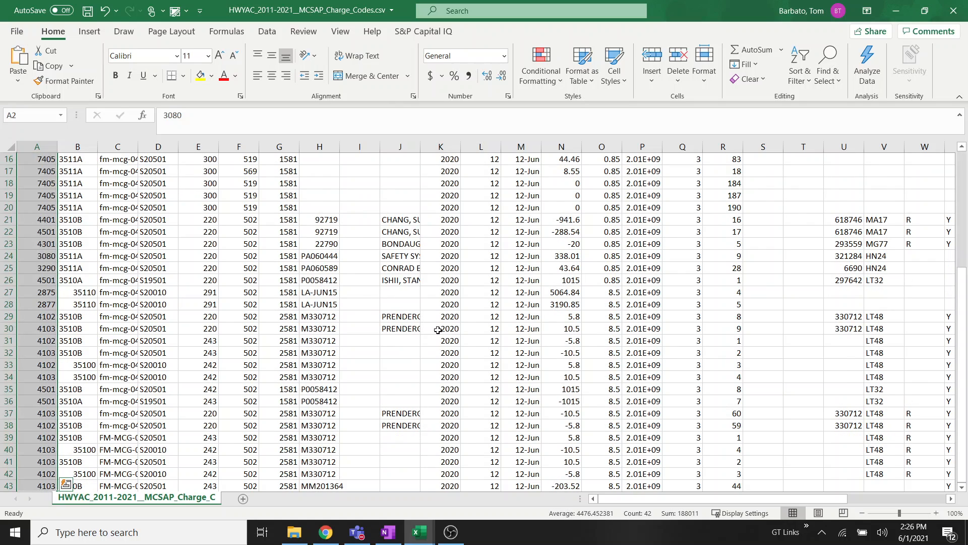
pyautogui.scroll(-1, 438, 330)
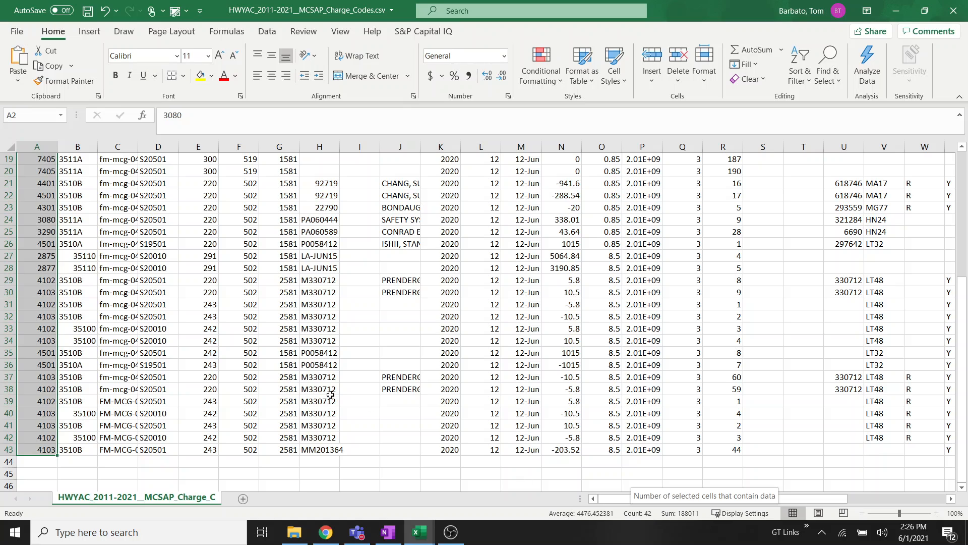
pyautogui.scroll(6, 254, 320)
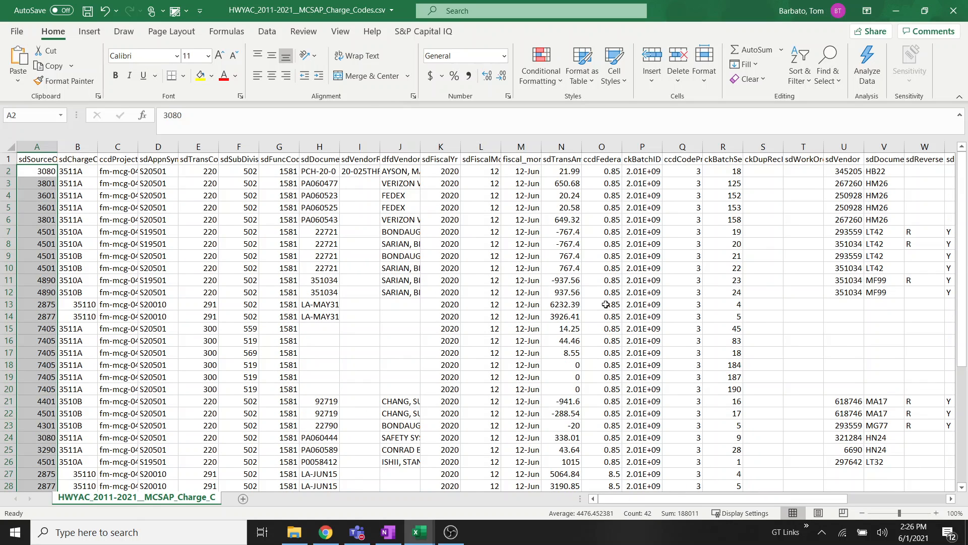
# Select the fiscal month label values and the sdFiscalYr values from row 2 downward to verify the exported rows match the filters
pyautogui.click(520, 161)
pyautogui.moveTo(521, 172); pyautogui.dragTo(522, 257)
pyautogui.moveTo(521, 488); pyautogui.dragTo(521, 488)
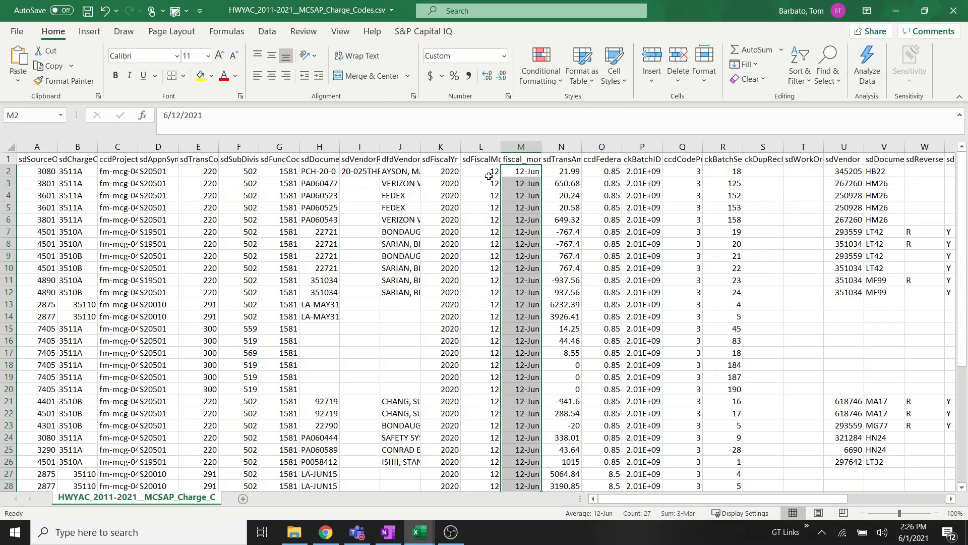
pyautogui.moveTo(444, 171); pyautogui.dragTo(454, 479)
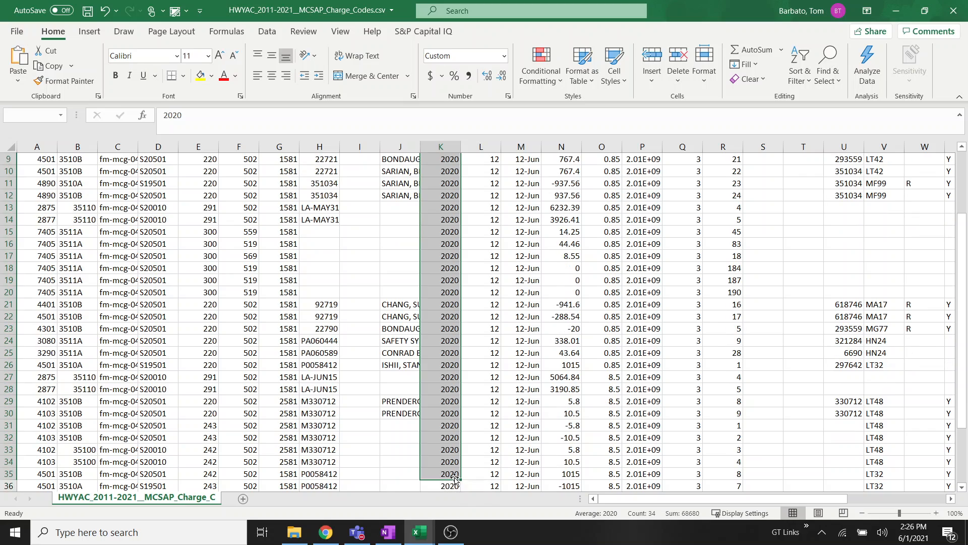
pyautogui.click(519, 364)
pyautogui.scroll(3, 519, 364)
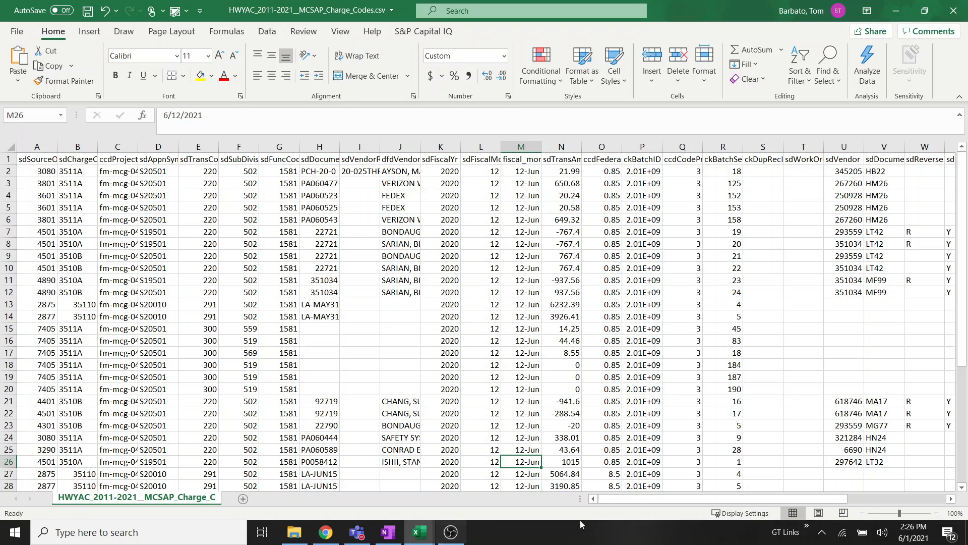
pyautogui.click(822, 532)
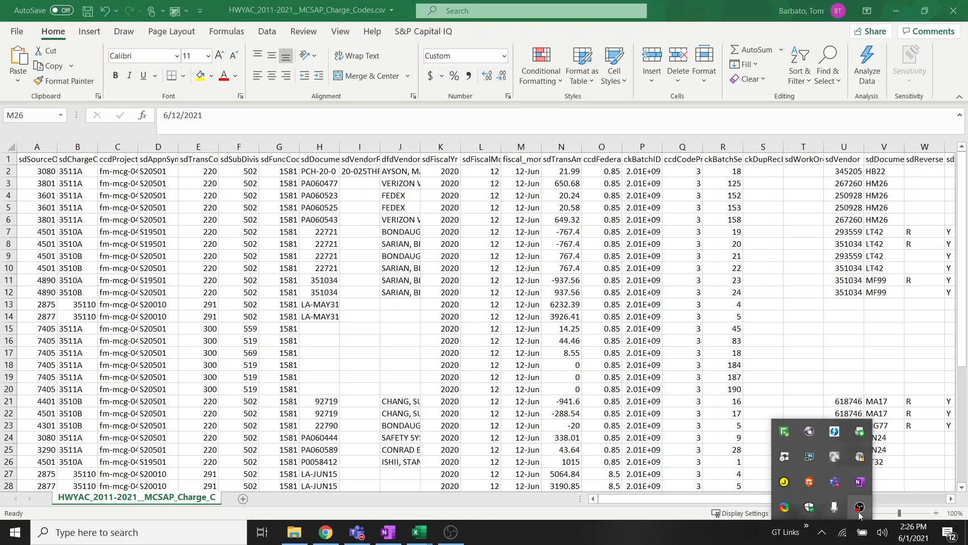